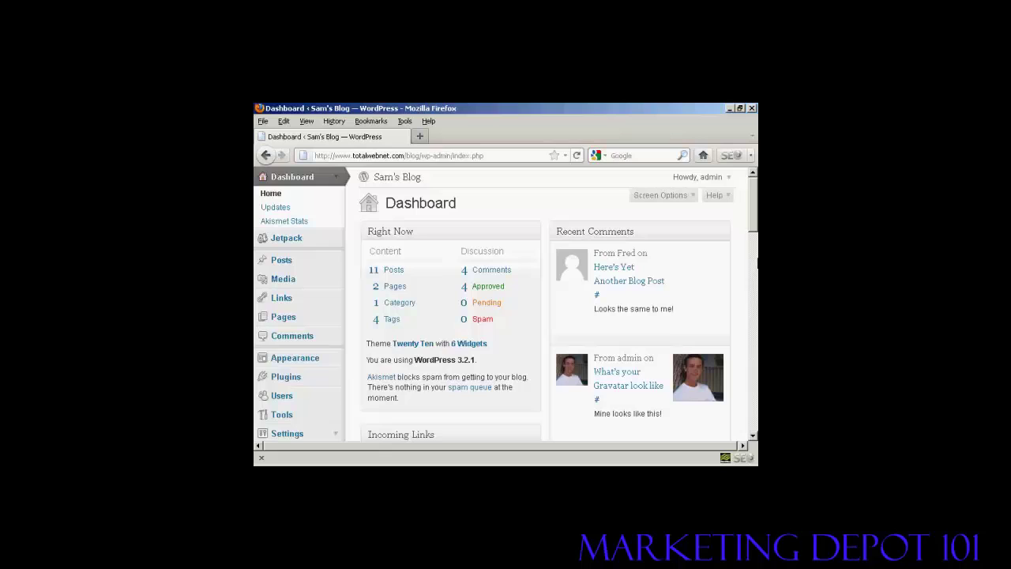
Step: Open the Links list and scroll down to the seventh link, WordPress Planet
click(285, 304)
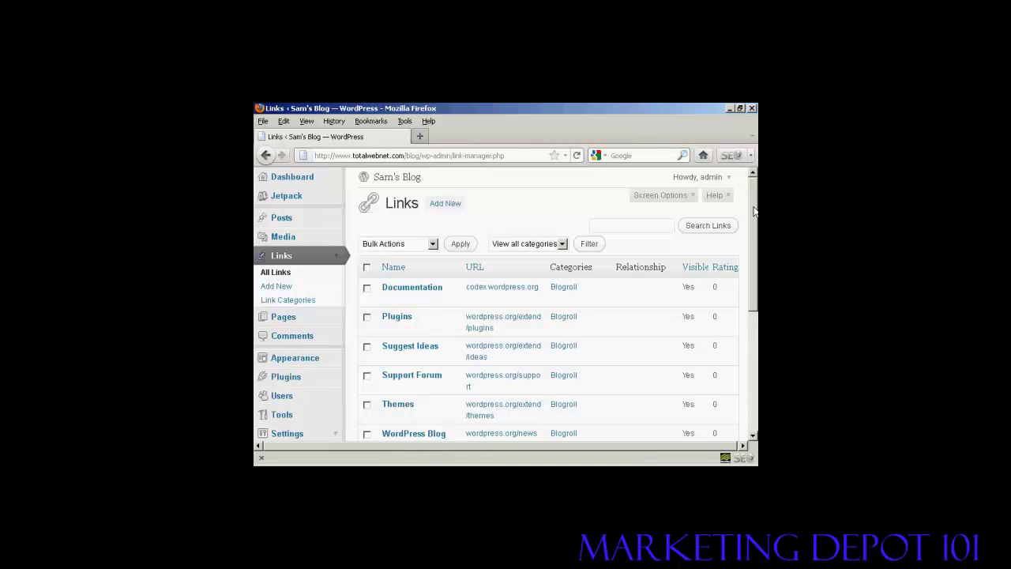
drag(753, 209, 753, 244)
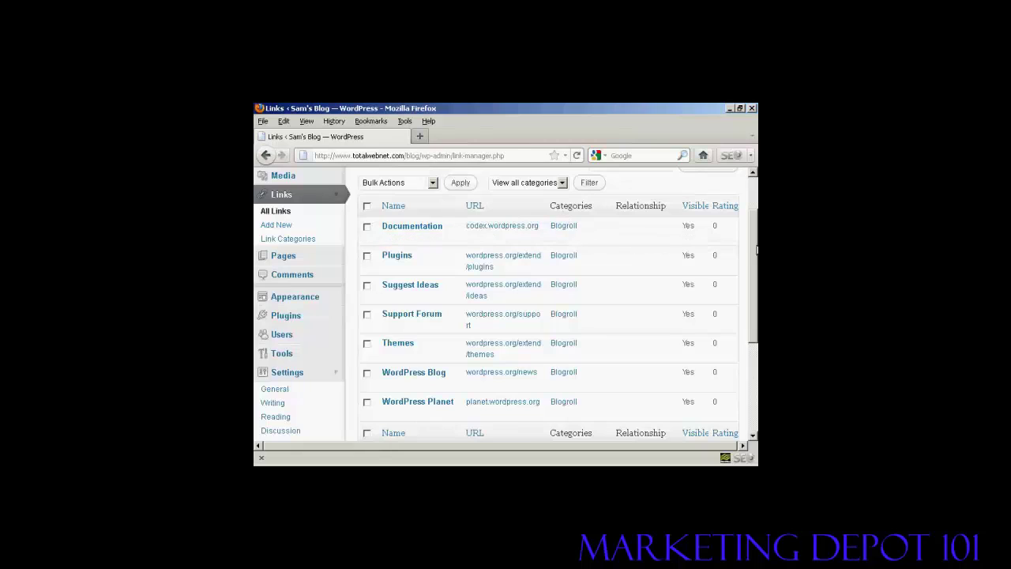
drag(756, 250, 756, 252)
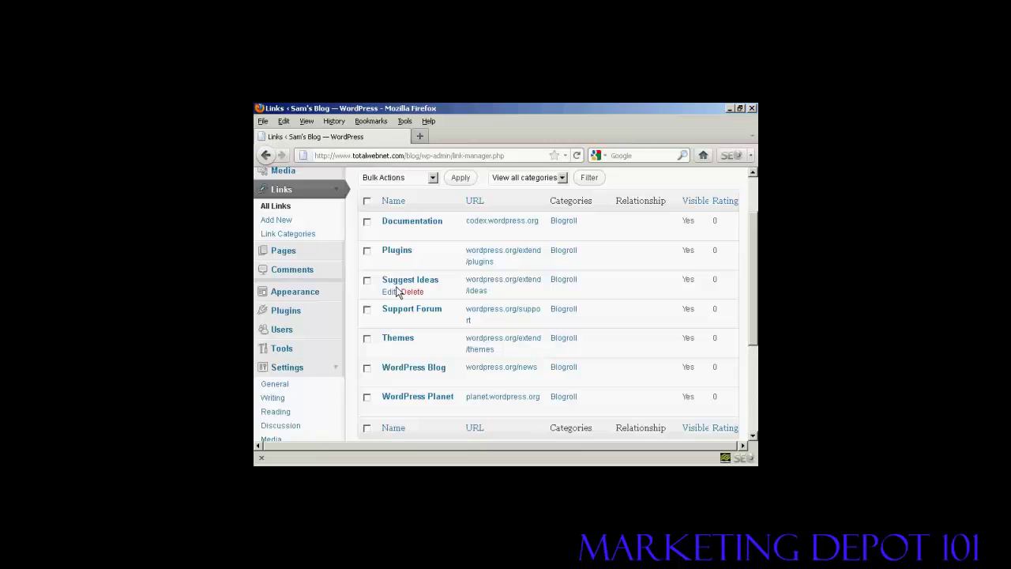
mouse_move(410, 284)
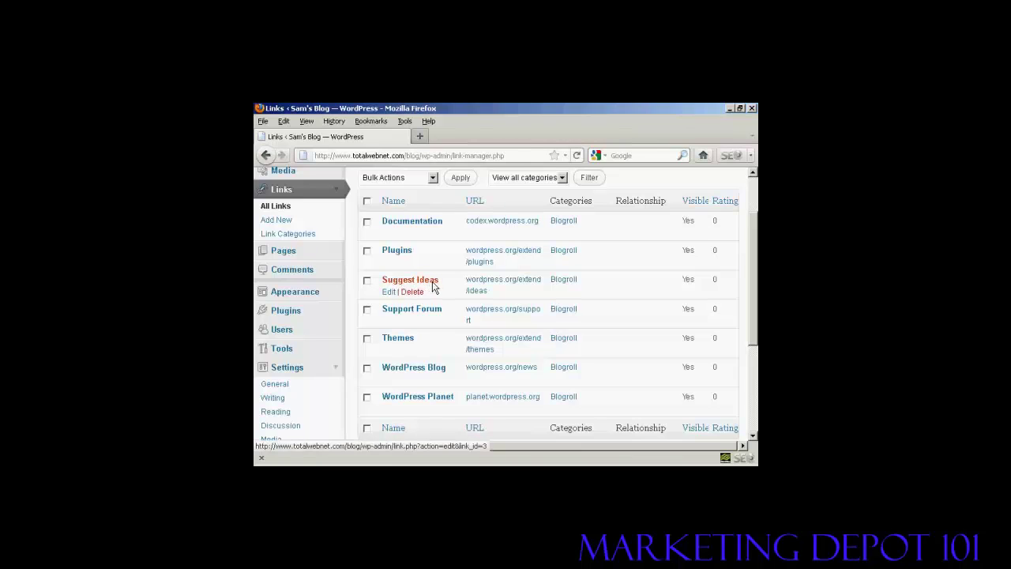
Step: Rename the Suggest Ideas link to 'New Ideas Area' and update it
click(389, 291)
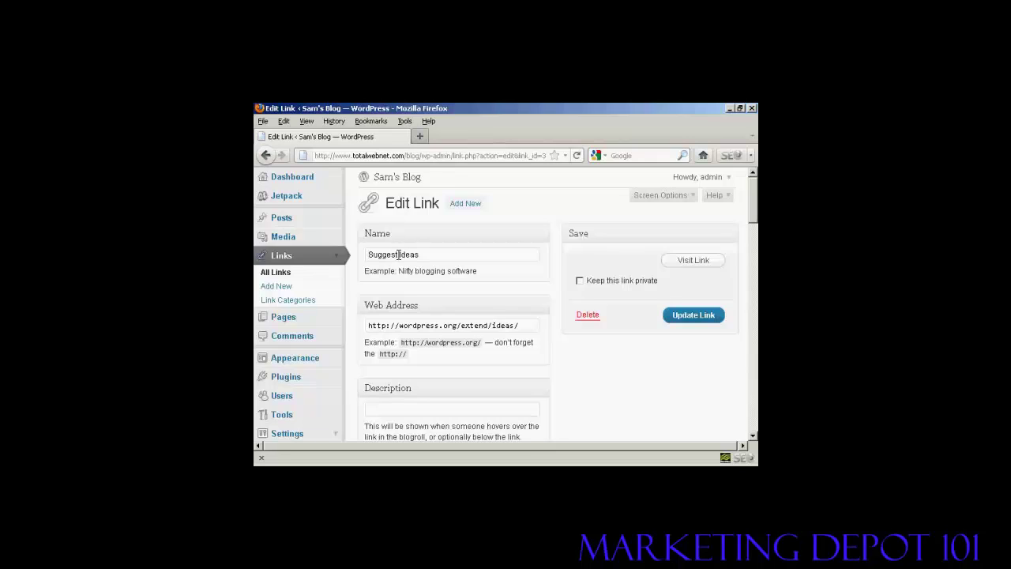
drag(400, 254, 368, 255)
text(New)
key(Right)
text(Area)
click(696, 323)
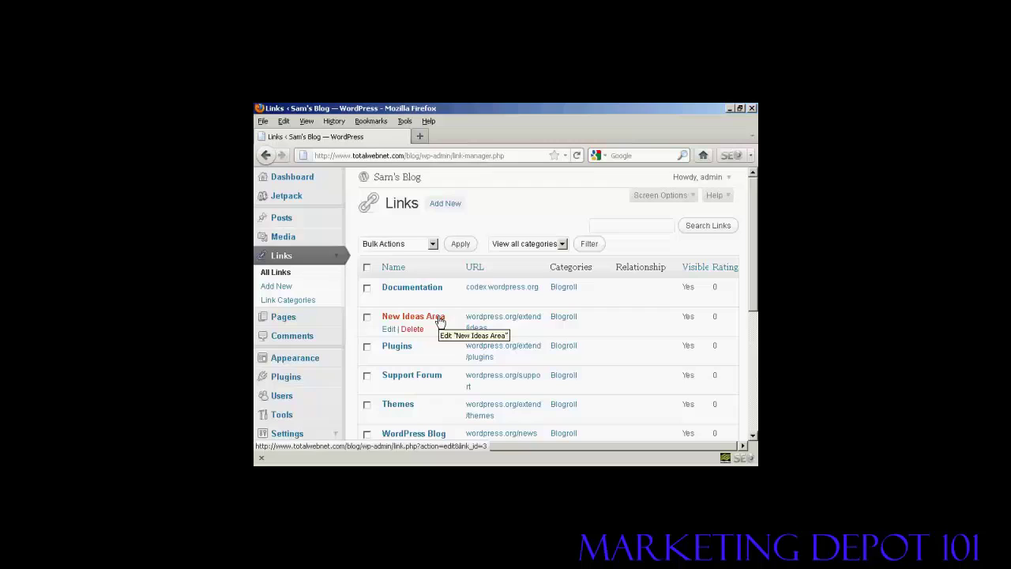
click(277, 292)
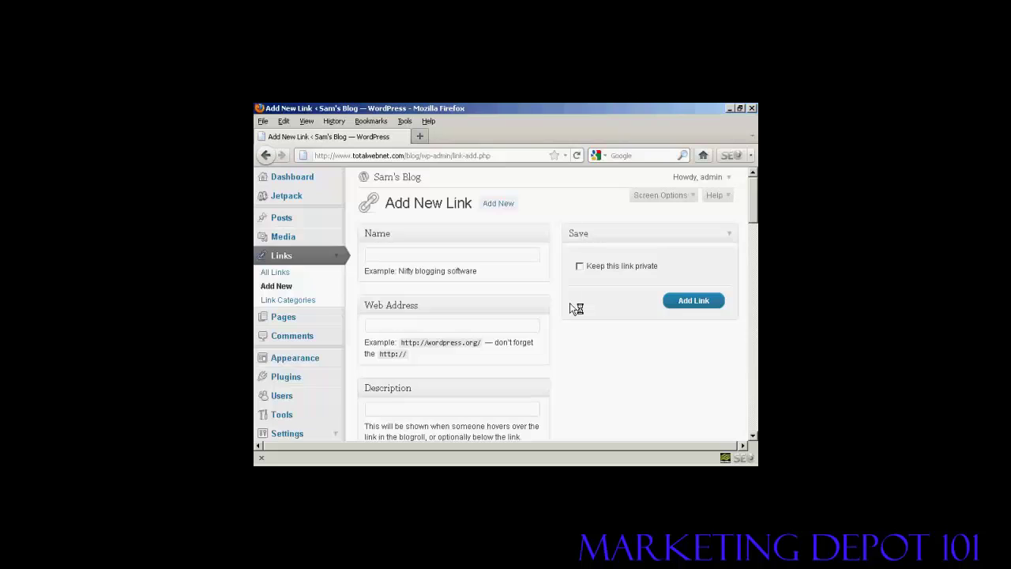
text(G)
text(oogle)
text(http:)
text(//www)
text(.google)
text(.com)
scroll(620, 376, down, 2)
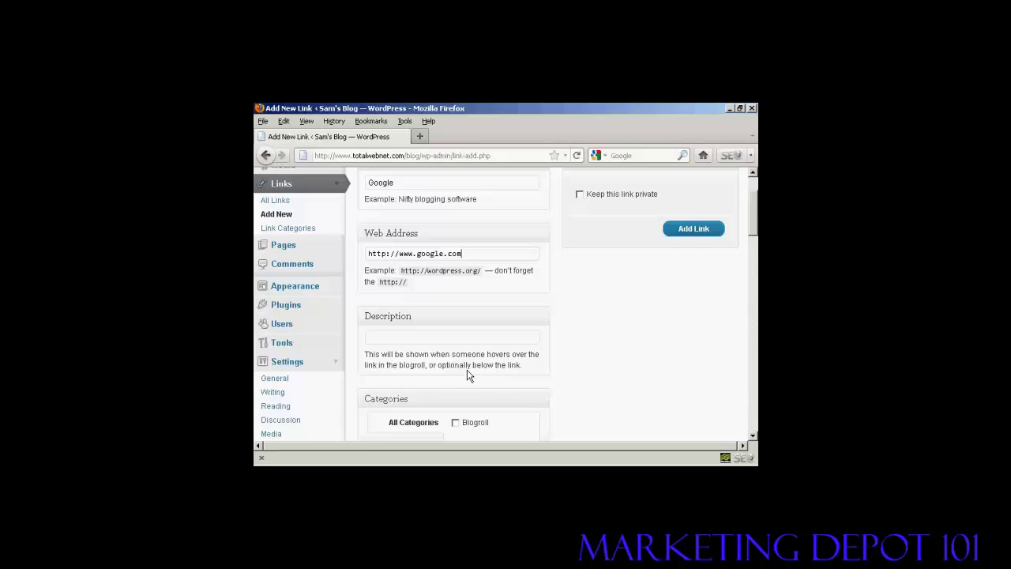
click(379, 337)
text(Search )
text(engine)
scroll(536, 360, down, 2)
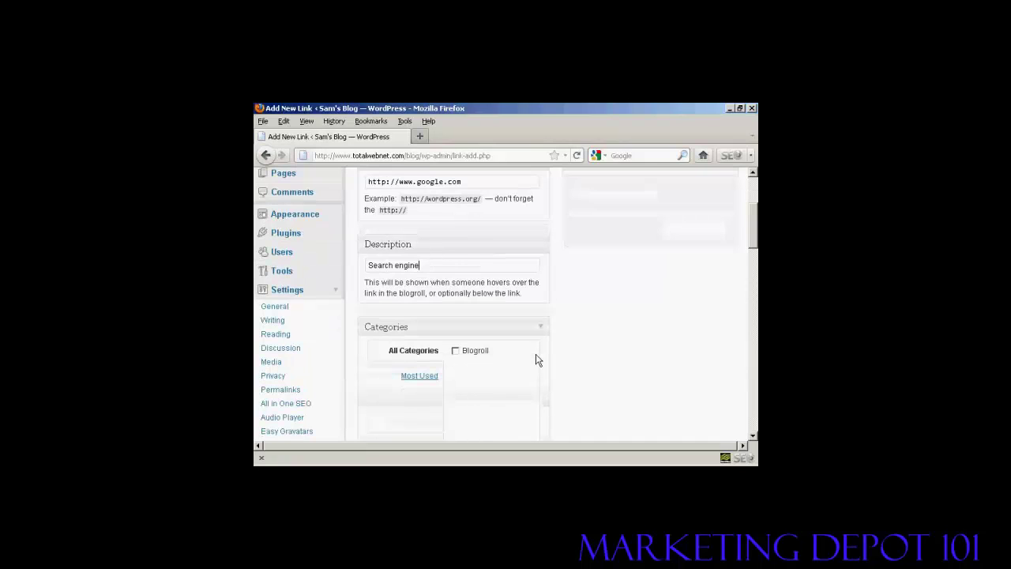
click(455, 350)
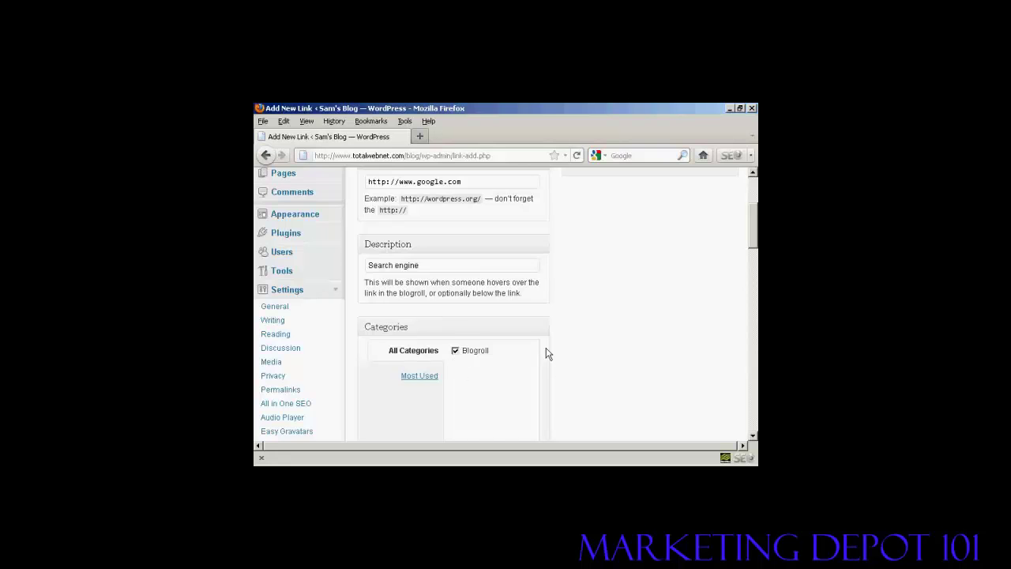
drag(750, 223, 753, 197)
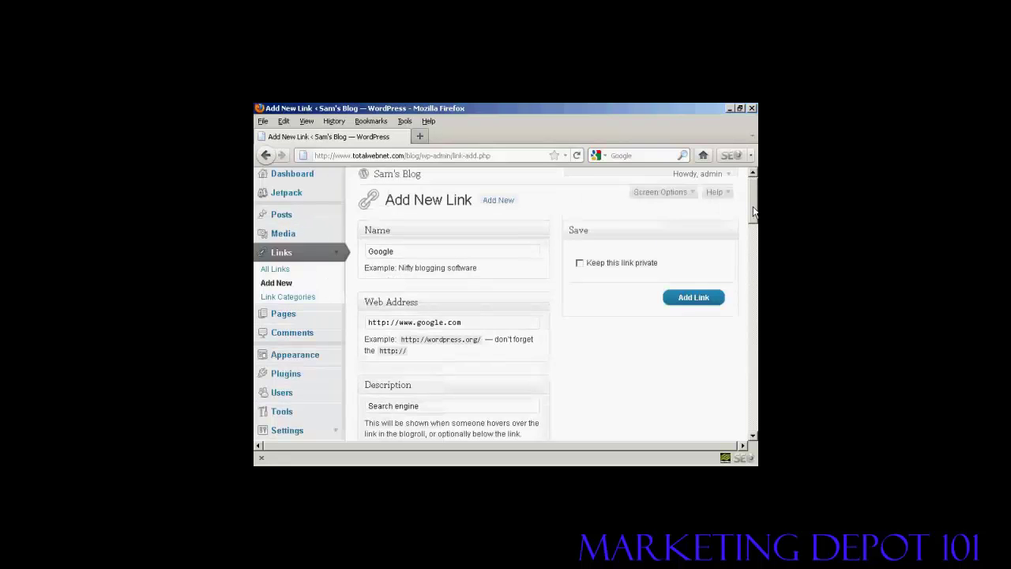
click(695, 301)
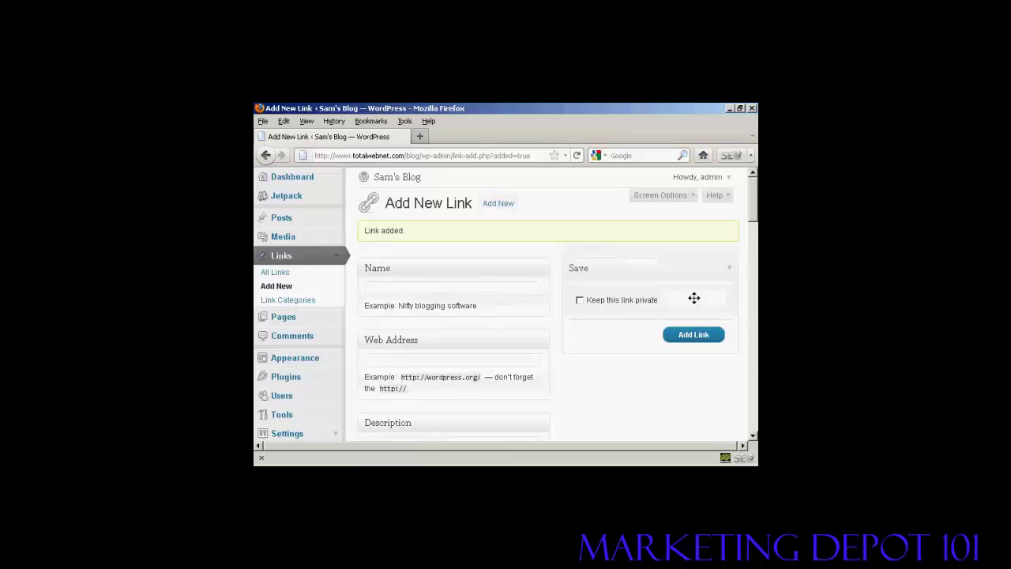
Step: Add link category 'Quick Links', slug quick_links, described 'Fast links to other sites'
click(306, 303)
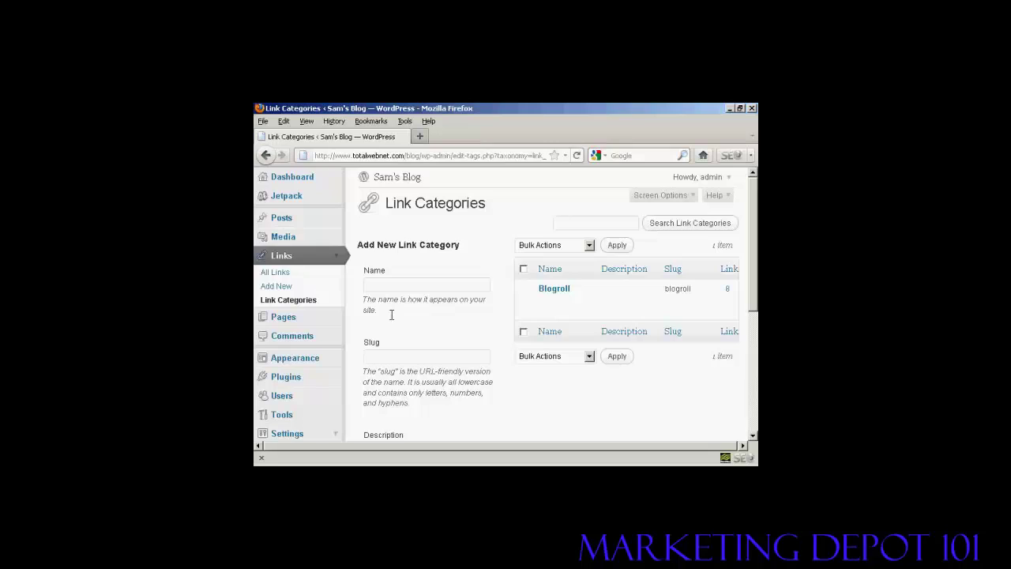
click(392, 286)
text(uick L)
text(inks)
click(395, 354)
text(q)
text(uick_l)
text(ink)
text(s)
scroll(412, 315, down, 5)
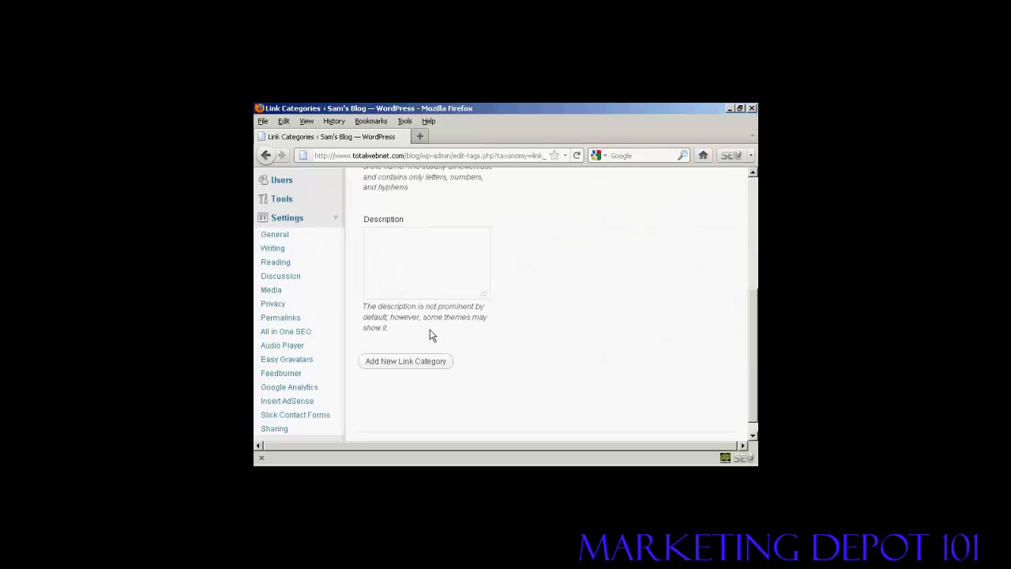
scroll(394, 316, up, 2)
click(386, 313)
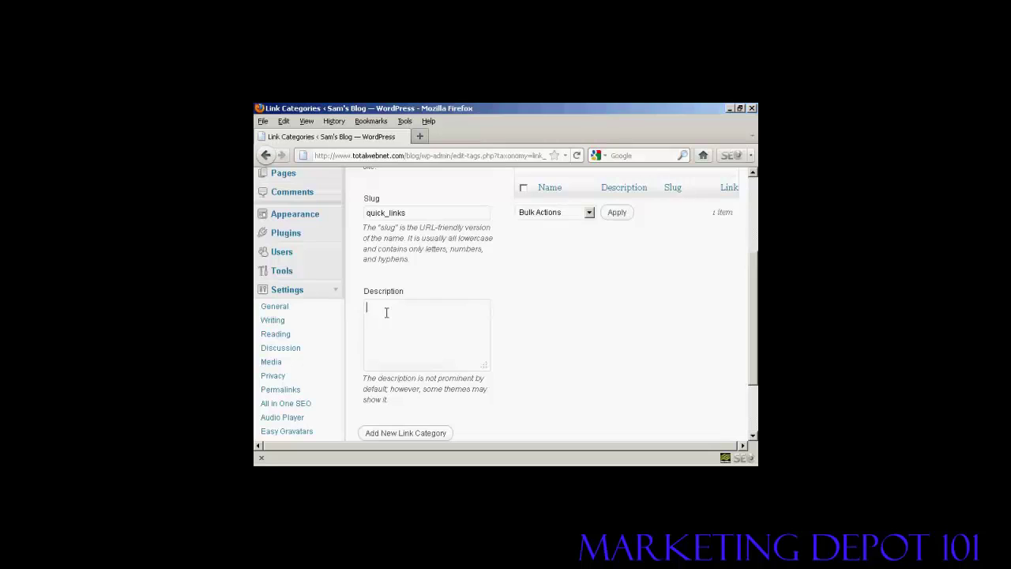
text(Fast l)
text(inks to)
text( other)
text( sites)
click(426, 436)
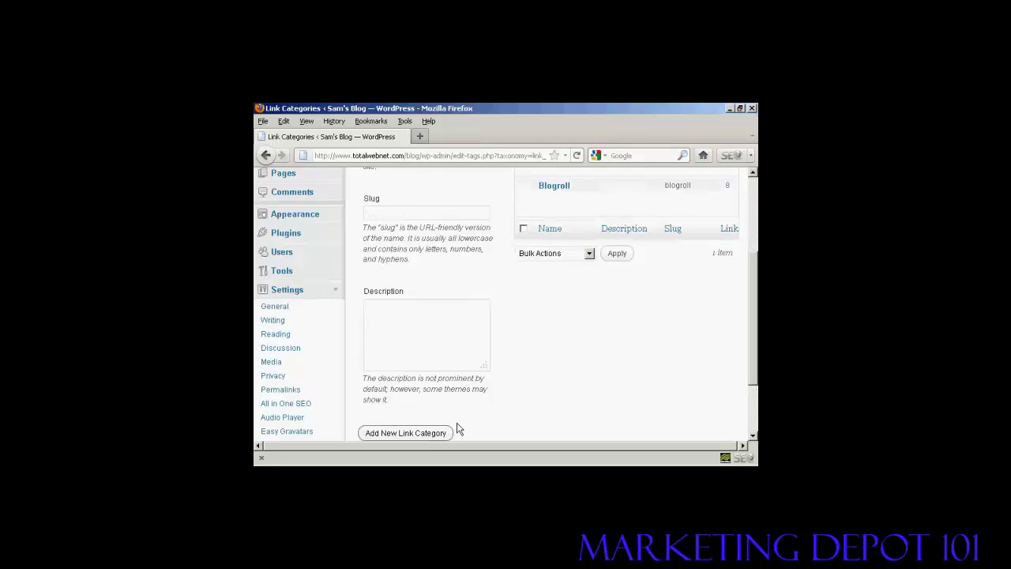
drag(755, 308, 754, 281)
scroll(754, 278, up, 1)
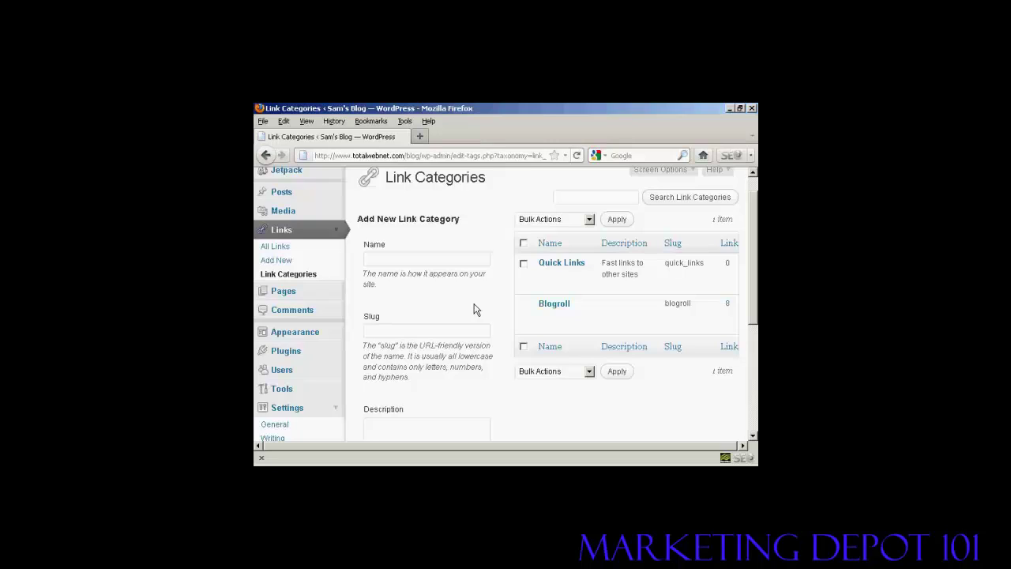
Step: Go to Appearance > Widgets and locate the Links widget among the available widgets
click(318, 337)
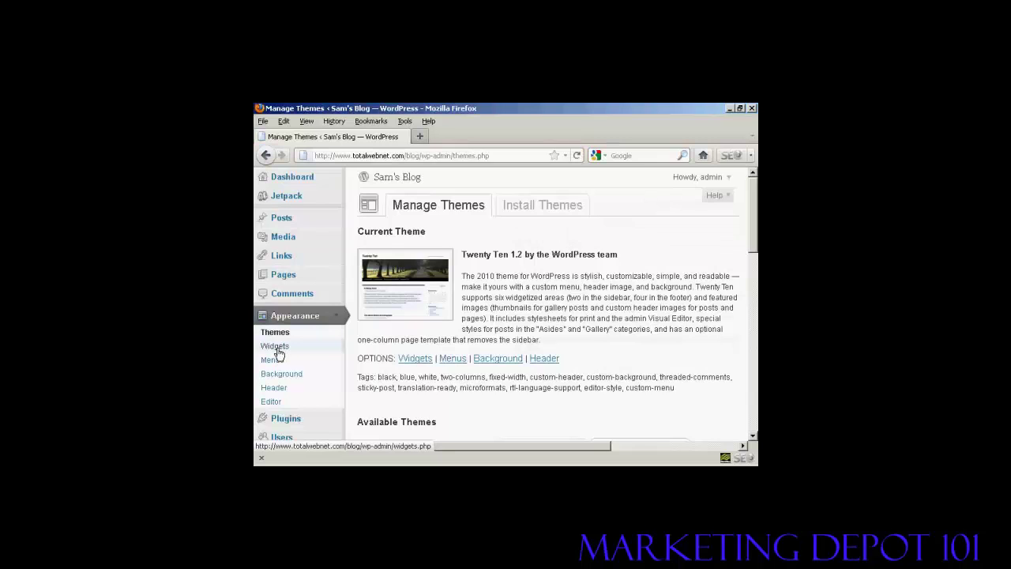
click(276, 348)
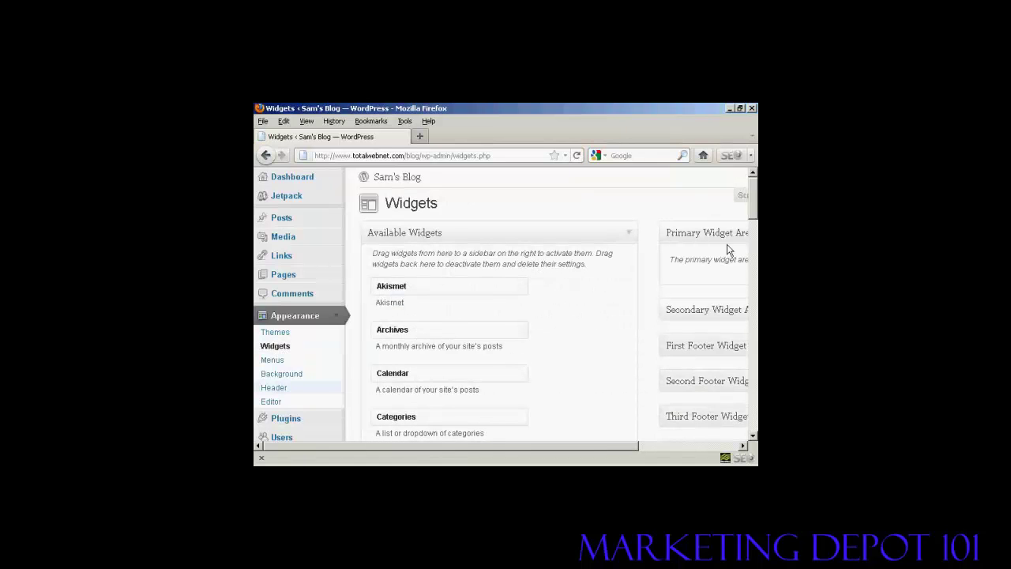
drag(754, 193, 754, 217)
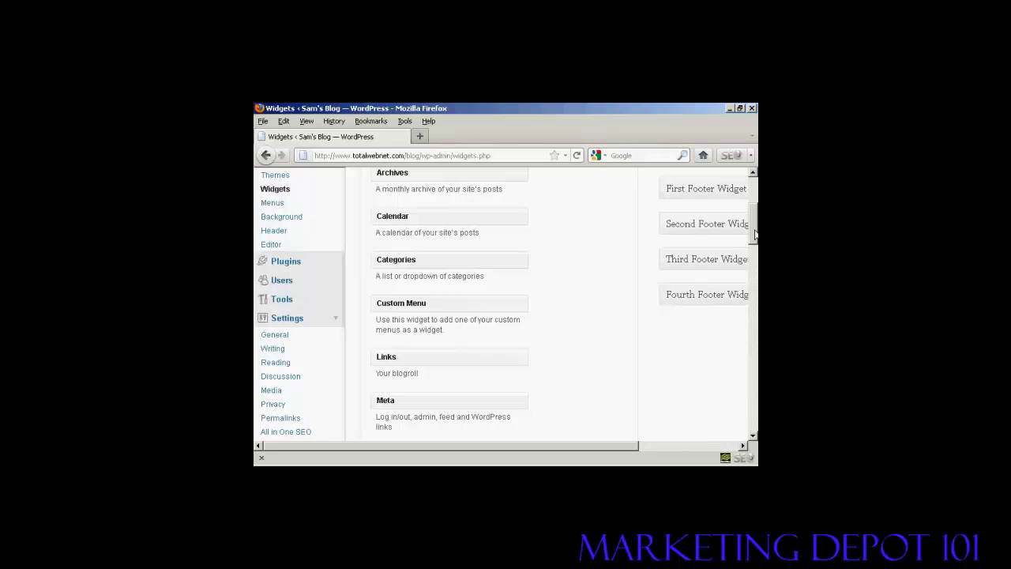
drag(754, 233, 754, 207)
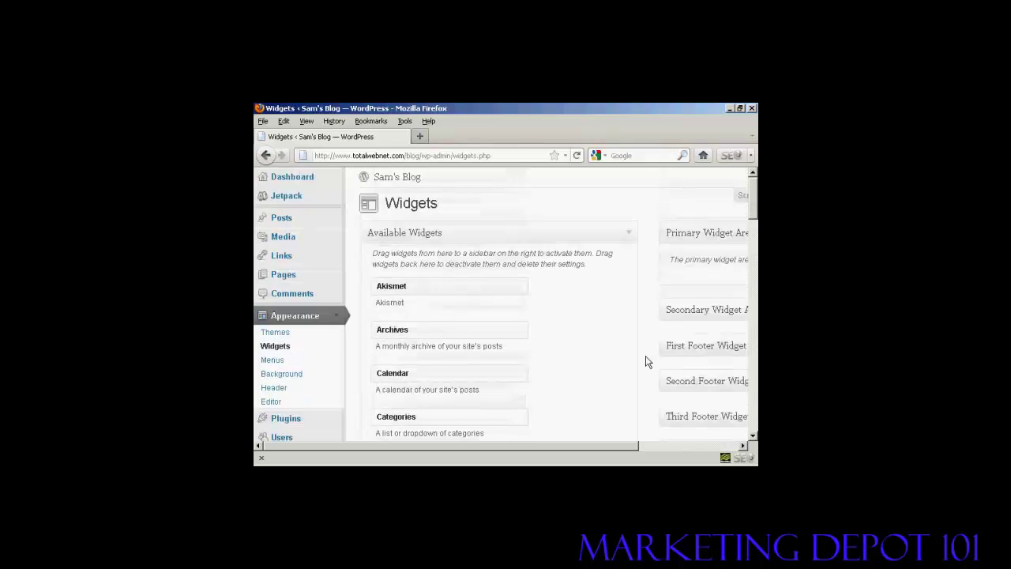
drag(623, 445, 726, 444)
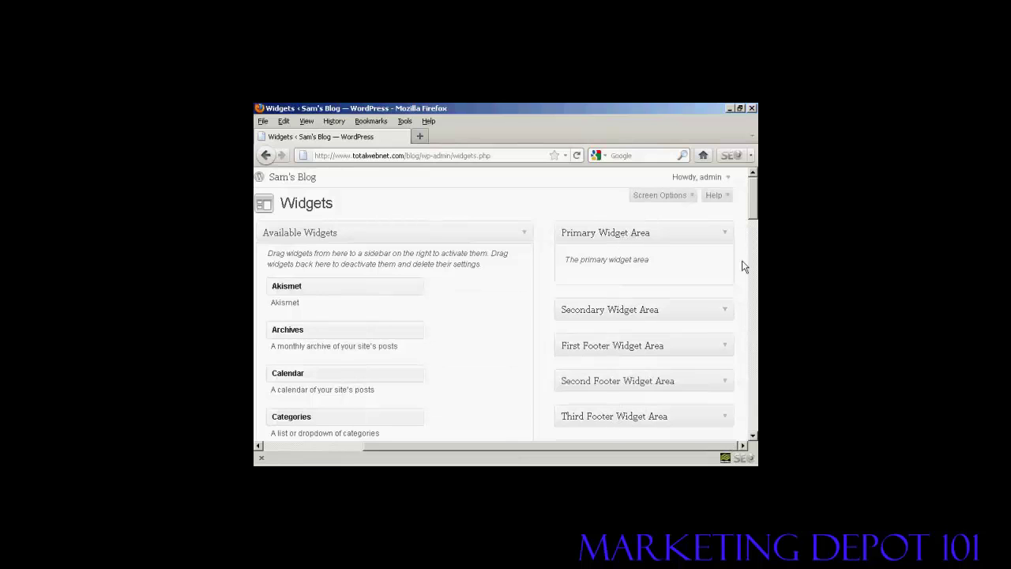
drag(754, 207, 754, 222)
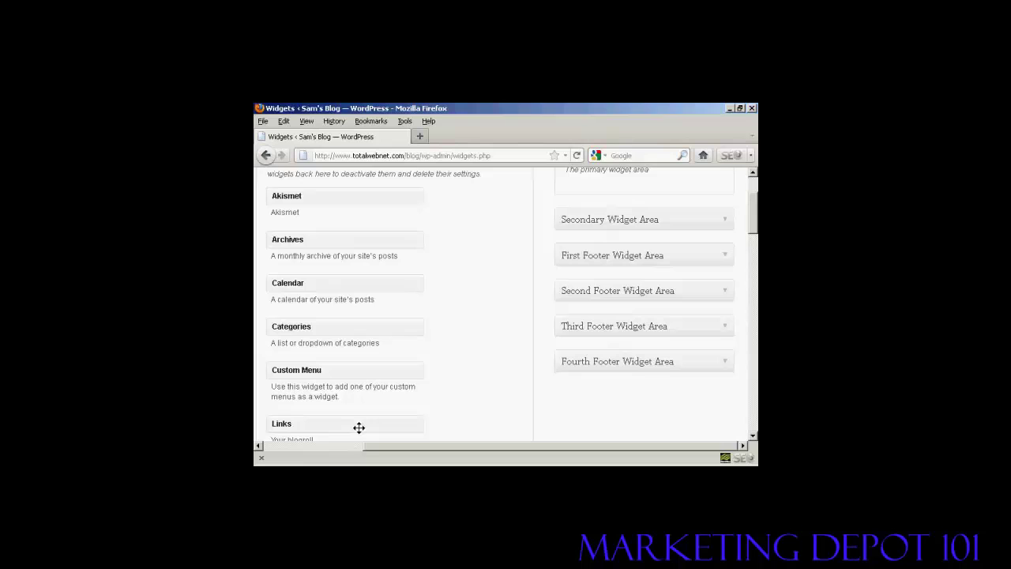
Step: Add a Links widget set to the Blogroll category to the Primary Widget Area and save
mouse_move(359, 427)
mouse_down()
mouse_move(658, 169)
mouse_move(656, 219)
mouse_up()
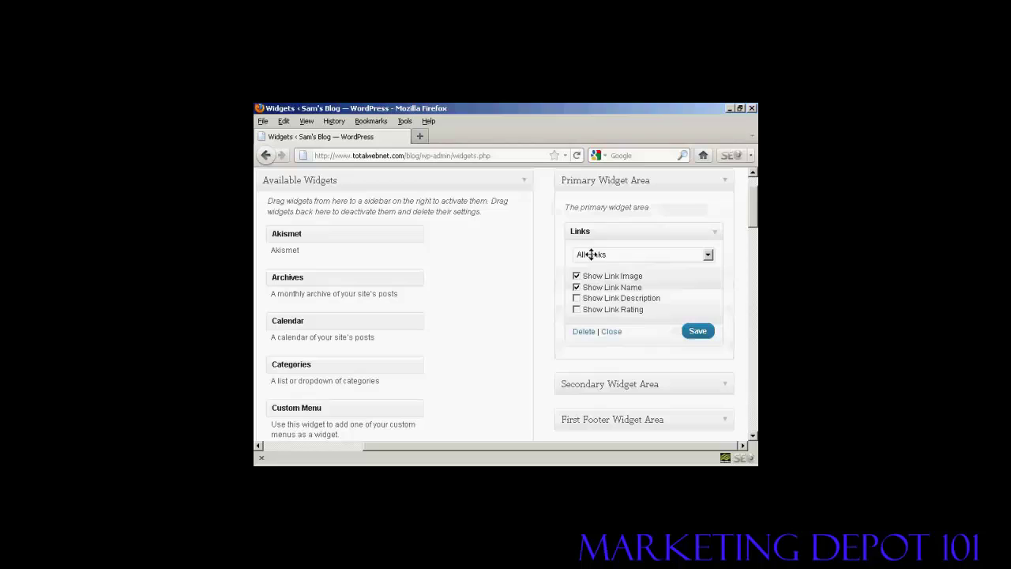
click(708, 256)
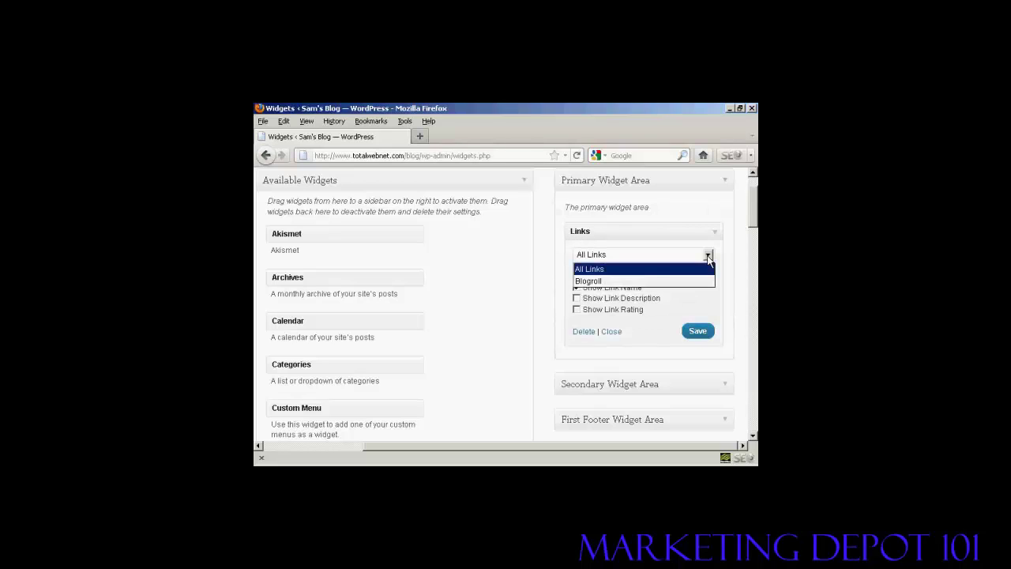
click(598, 283)
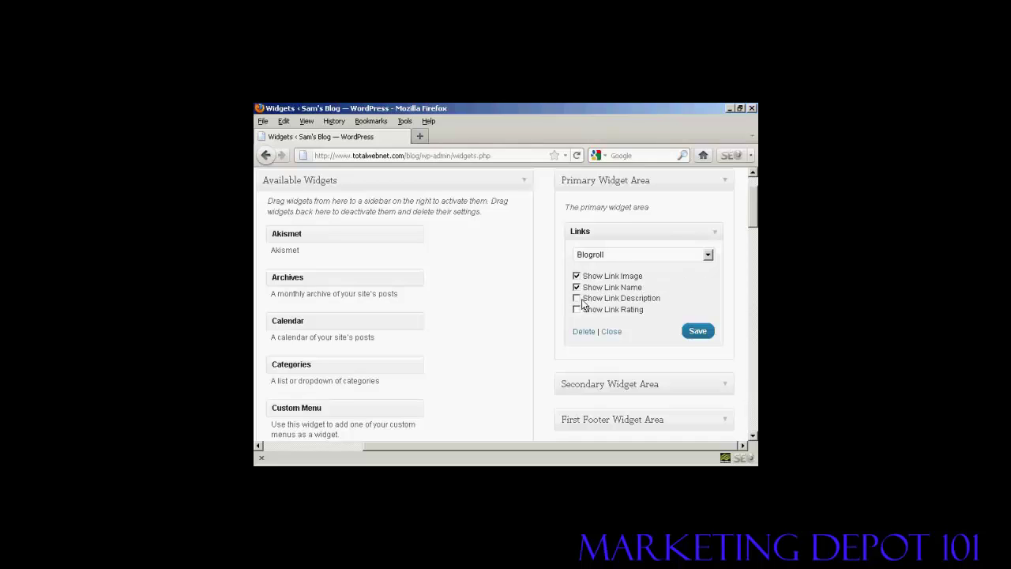
click(700, 333)
drag(752, 218, 752, 166)
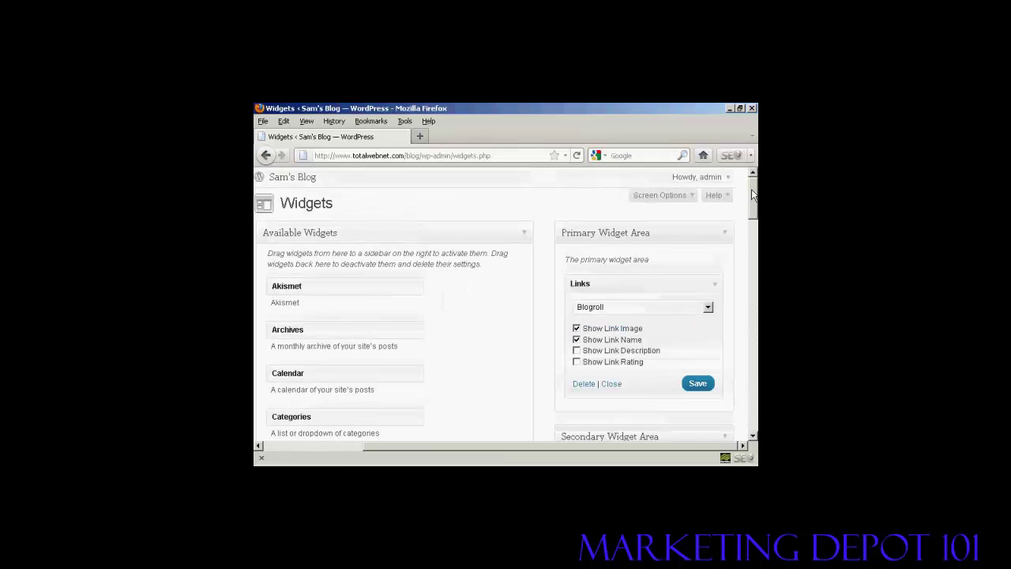
Step: Visit Sam's Blog and scroll to the Blogroll sidebar listing Google and New Ideas Area
click(296, 181)
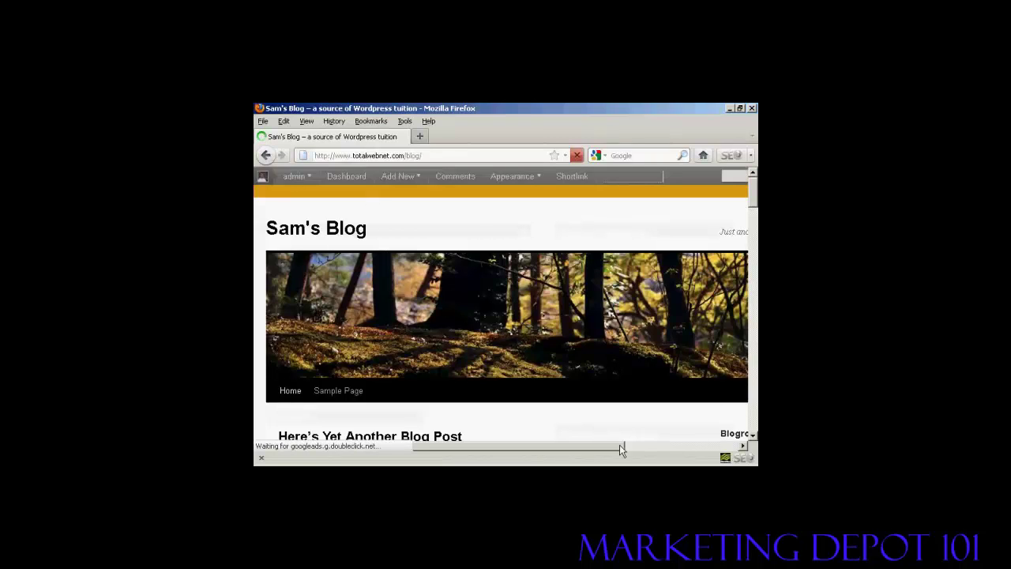
drag(622, 449, 744, 402)
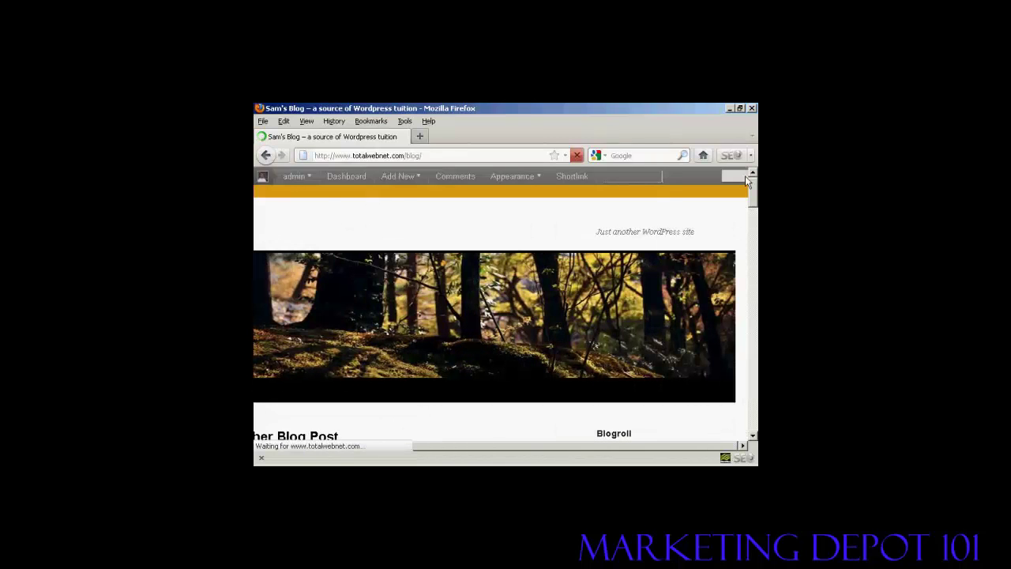
drag(755, 194, 751, 237)
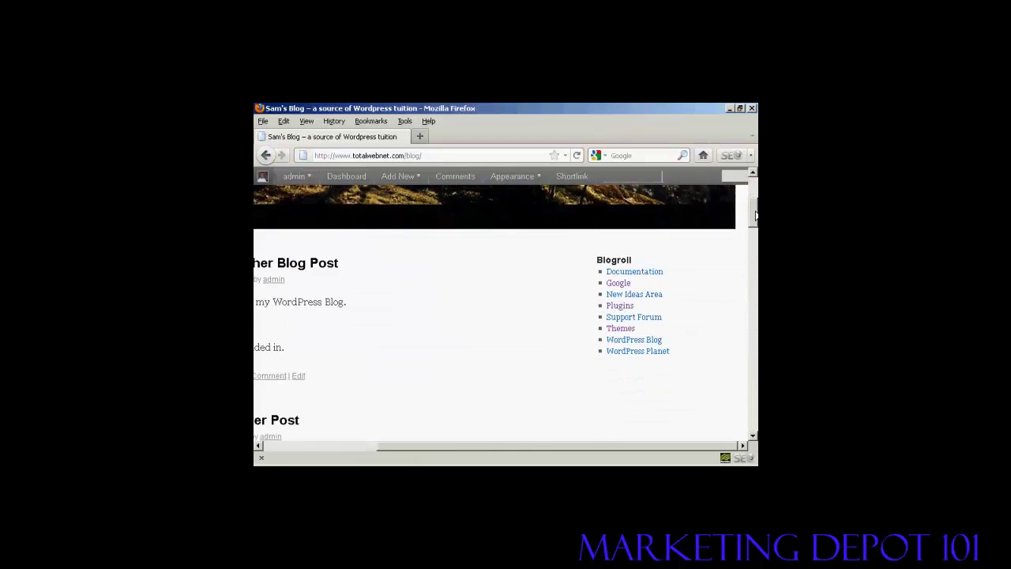